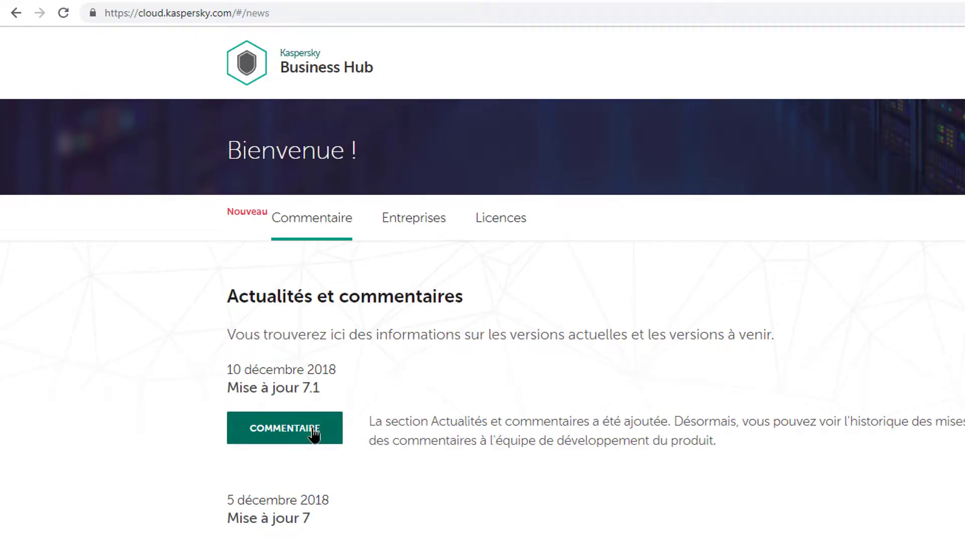
Step: Open the feedback form from the Mise à jour 7.1 news entry and show the available comment types
{"action": "left_click_drag", "start_coordinate": [372, 420], "coordinate": [734, 452]}
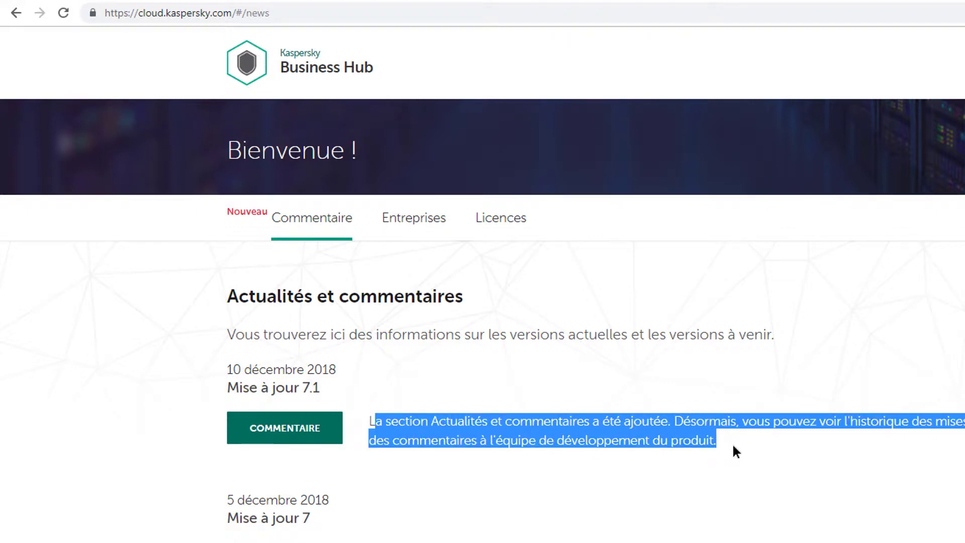
{"action": "left_click", "coordinate": [734, 445]}
{"action": "left_click", "coordinate": [300, 440]}
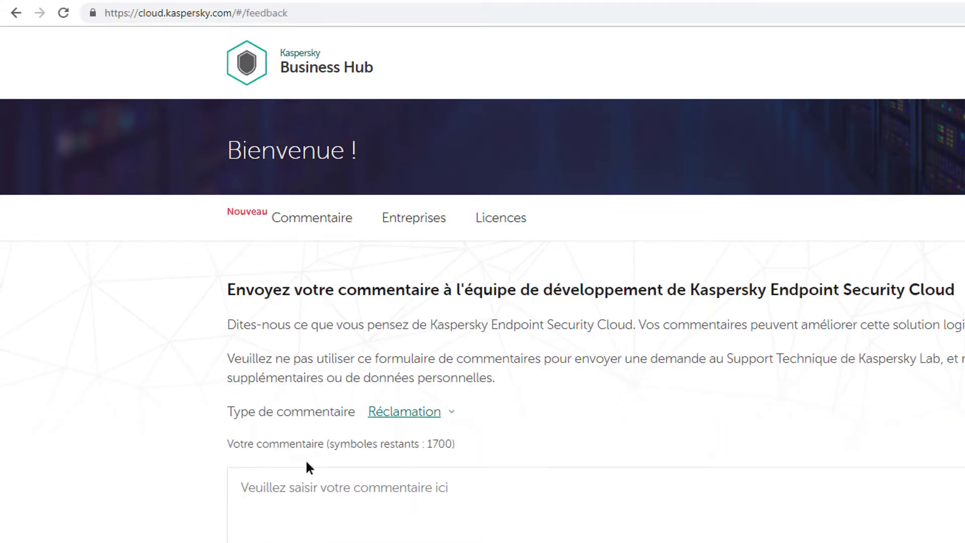
{"action": "scroll", "coordinate": [307, 466], "scroll_direction": "down", "scroll_amount": 1}
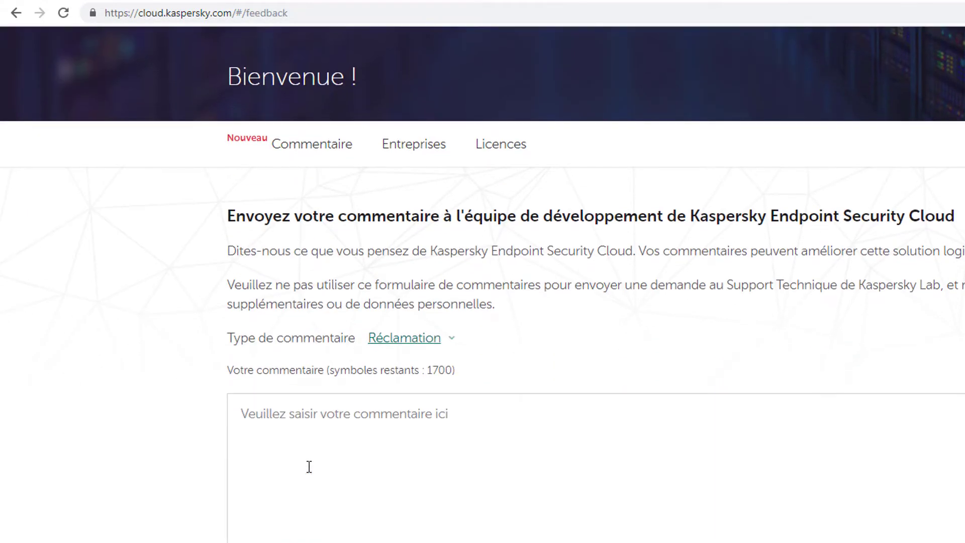
{"action": "left_click", "coordinate": [418, 340]}
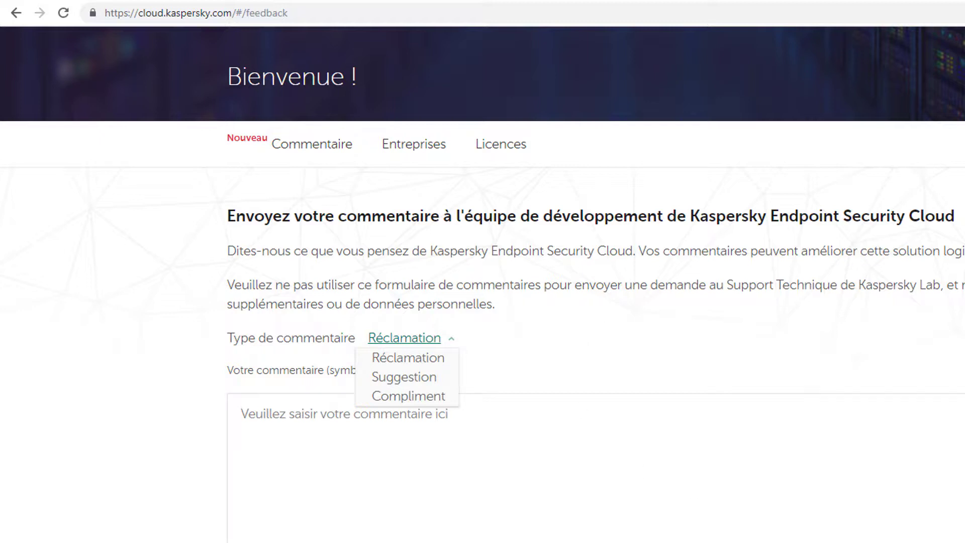
{"action": "key", "text": "alt+Left"}
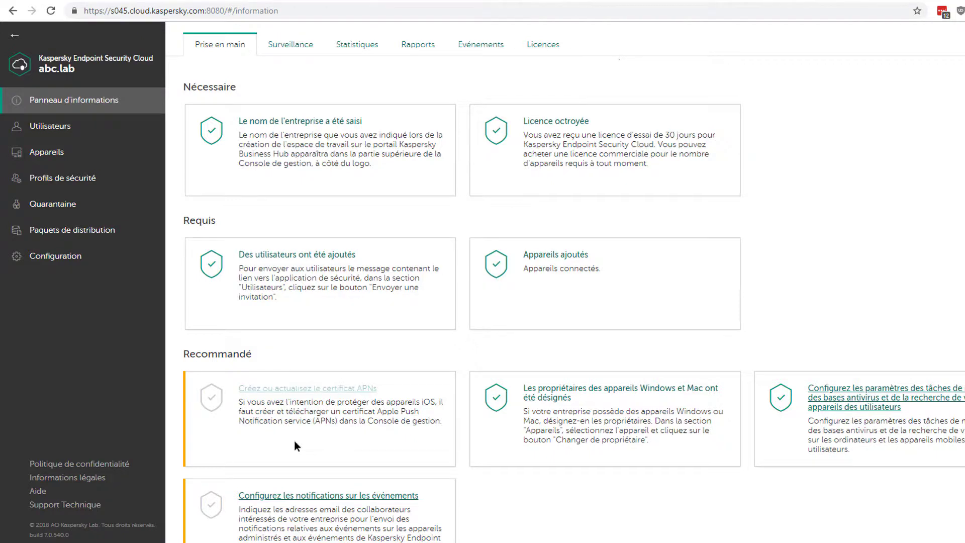
Step: Review the getting-started overview, the Surveillance alerts and the Statistiques of the abc.lab workspace
{"action": "scroll", "coordinate": [295, 441], "scroll_direction": "up", "scroll_amount": 3}
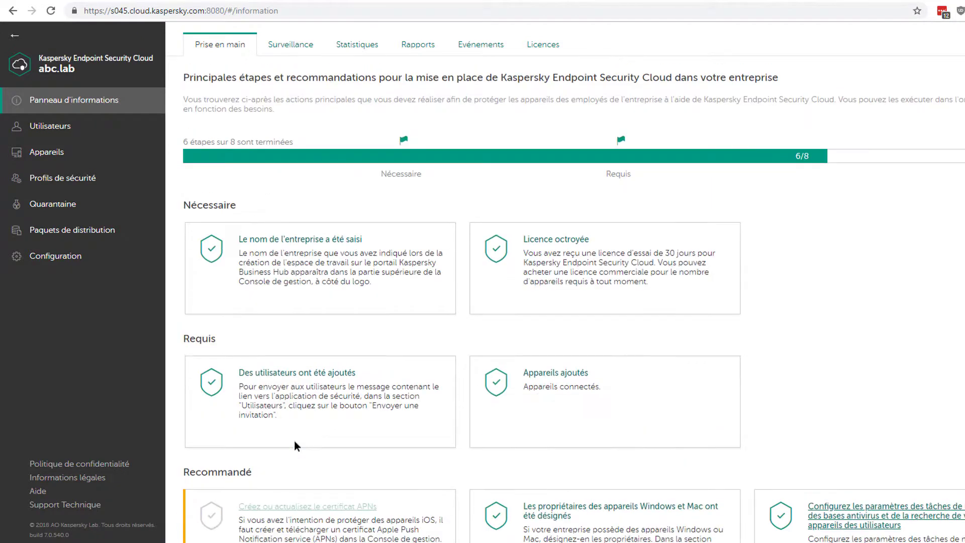
{"action": "left_click", "coordinate": [293, 51]}
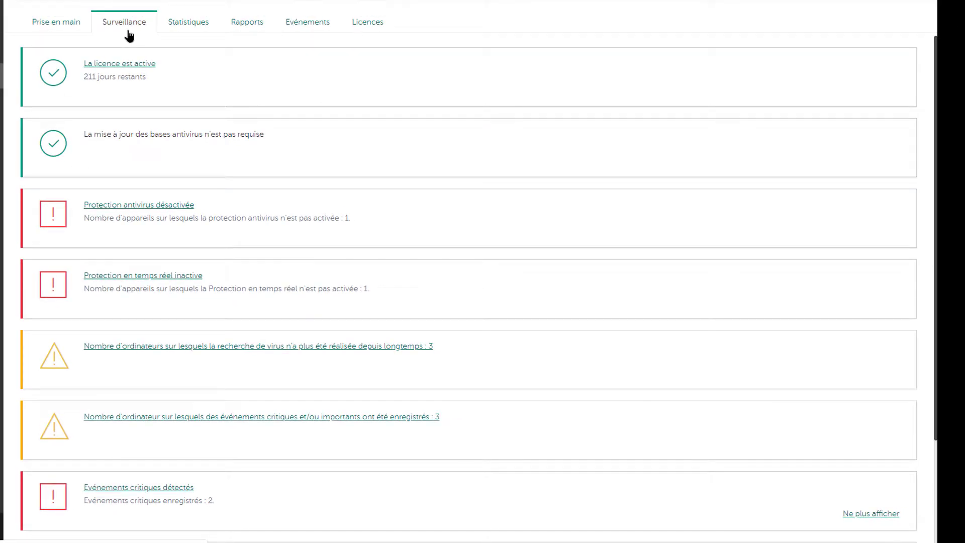
{"action": "left_click", "coordinate": [206, 23]}
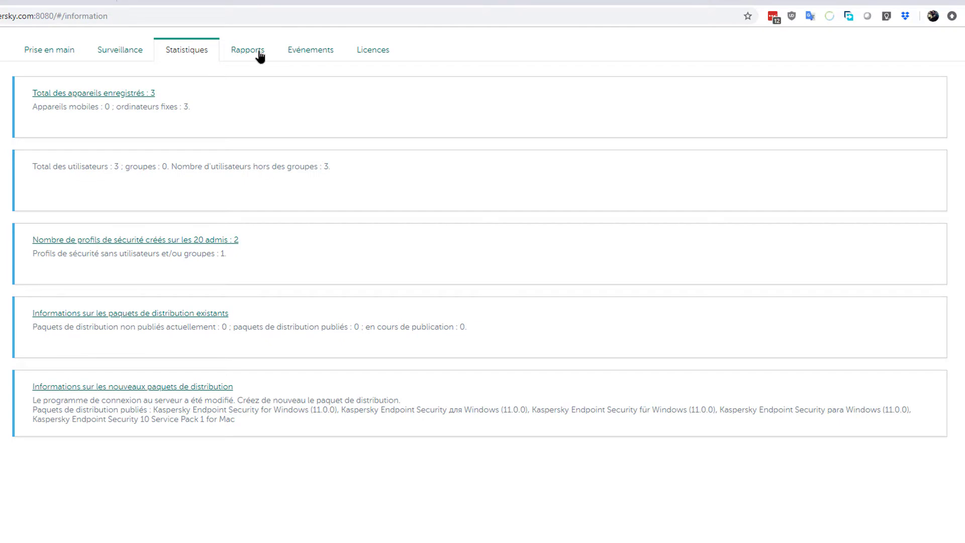
Step: Open the Versions des applications Kaspersky Lab report and look through its chart and details table
{"action": "left_click", "coordinate": [259, 54]}
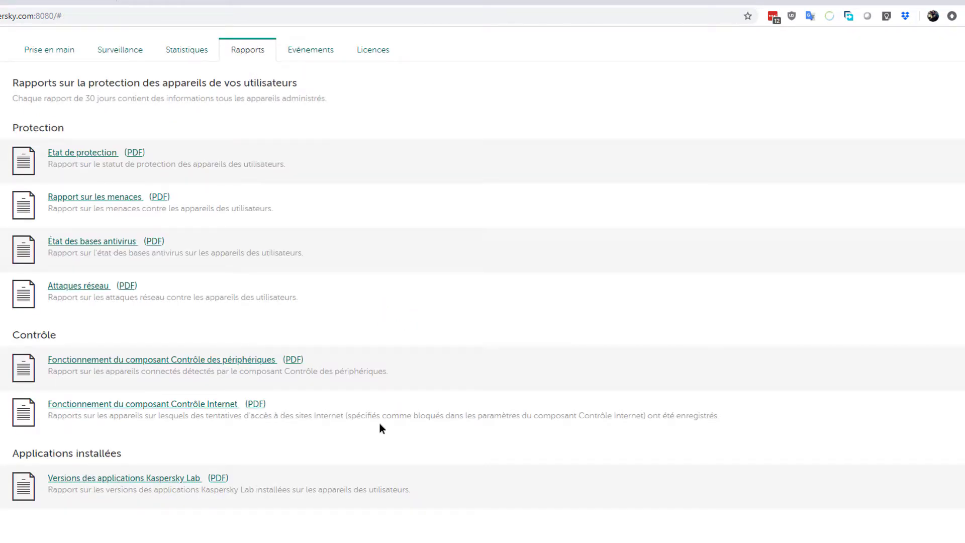
{"action": "left_click", "coordinate": [114, 482]}
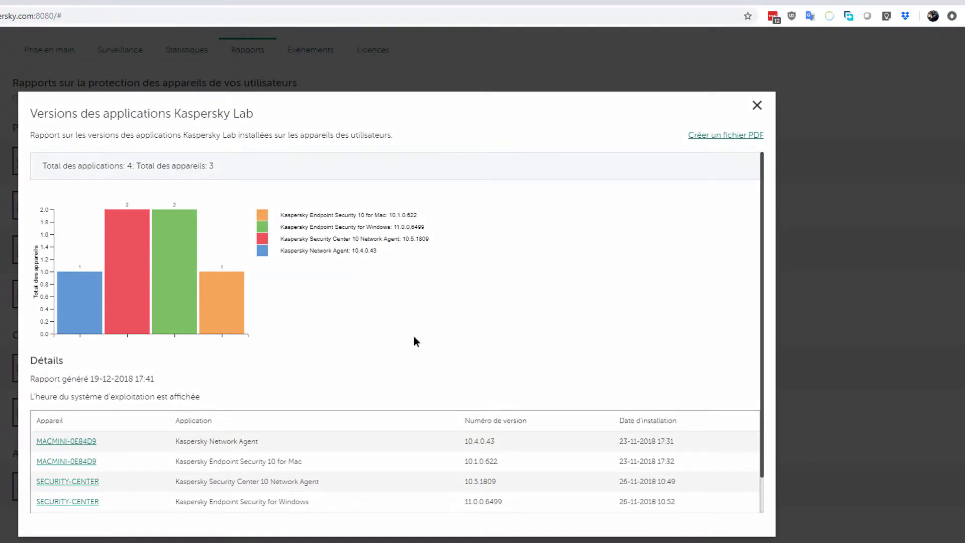
{"action": "scroll", "coordinate": [459, 340], "scroll_direction": "down", "scroll_amount": 1}
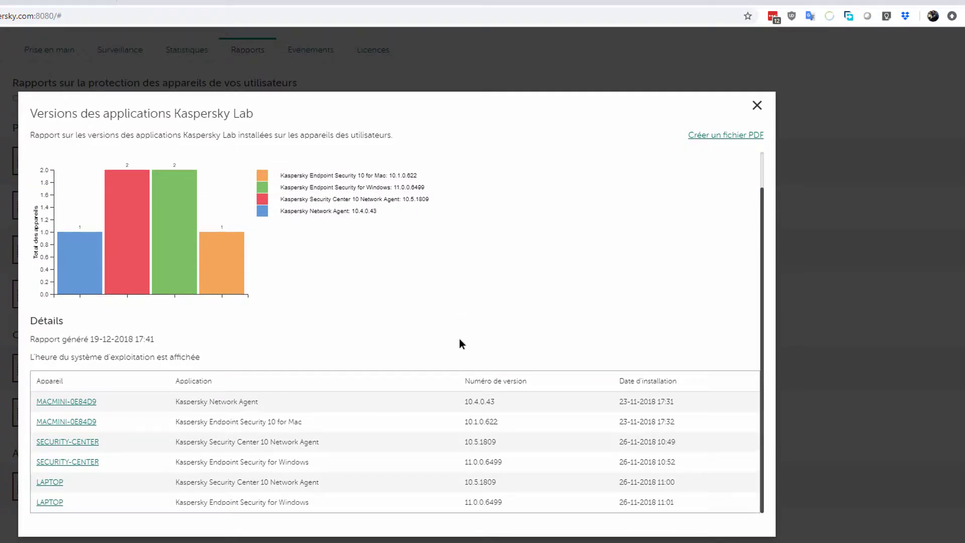
{"action": "scroll", "coordinate": [459, 340], "scroll_direction": "up", "scroll_amount": 1}
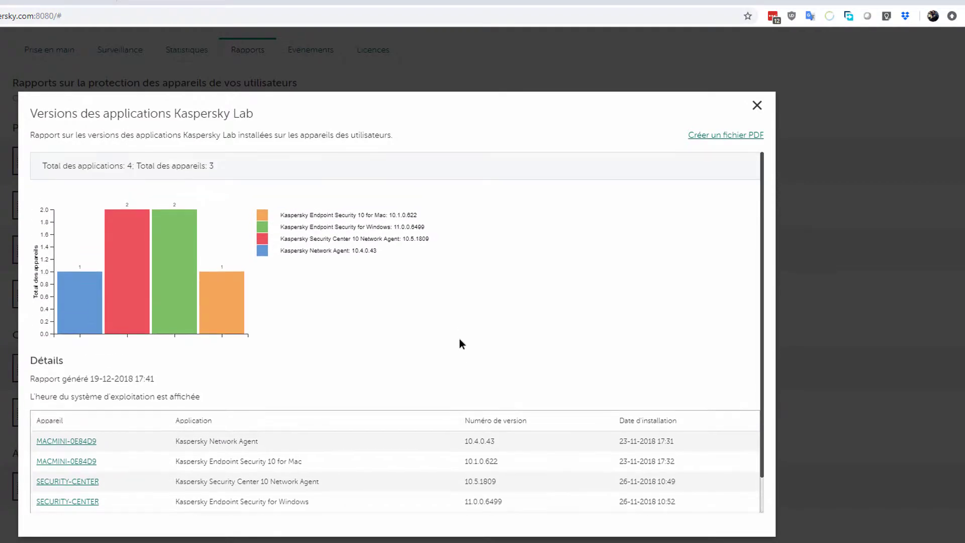
Step: Create a PDF file of the application versions report, then return to the report and close it
{"action": "left_click", "coordinate": [715, 135]}
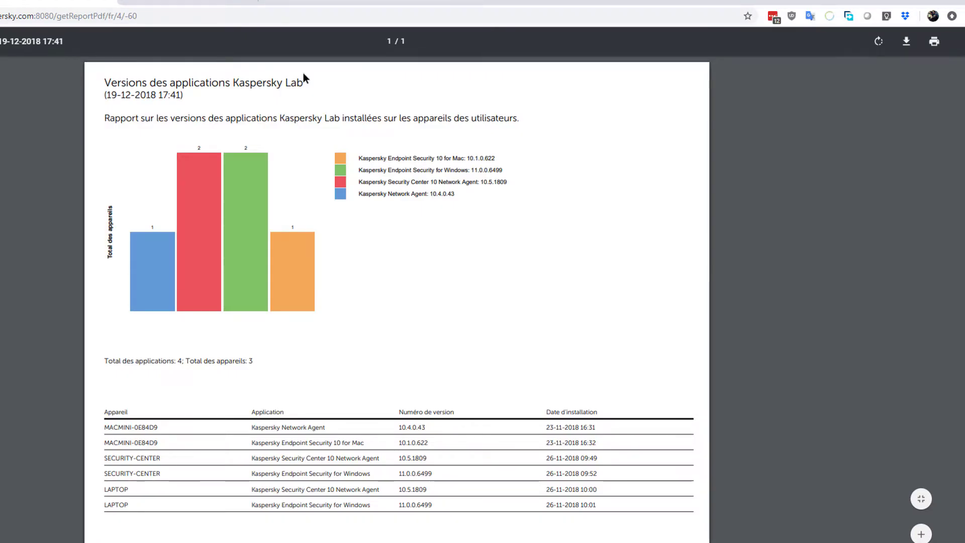
{"action": "left_click", "coordinate": [109, 2]}
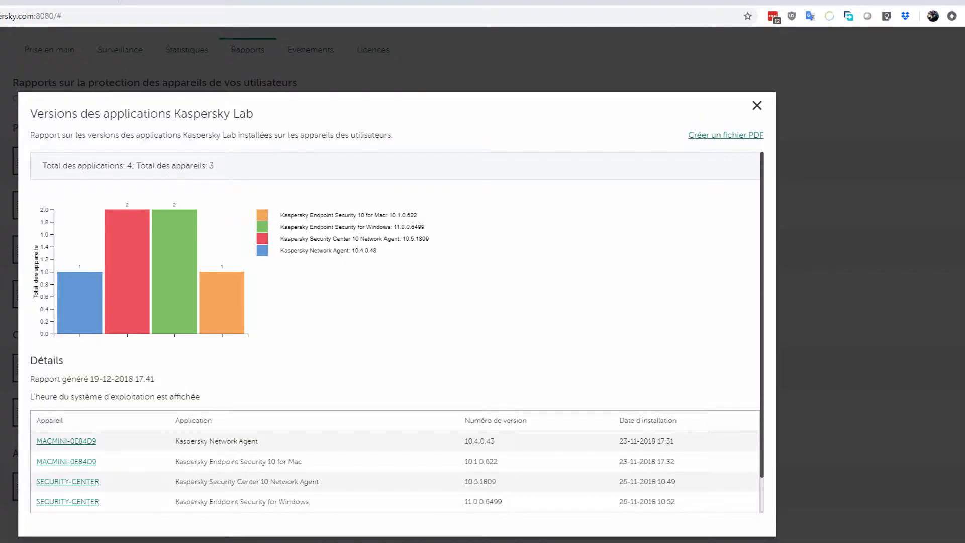
{"action": "left_click", "coordinate": [754, 105]}
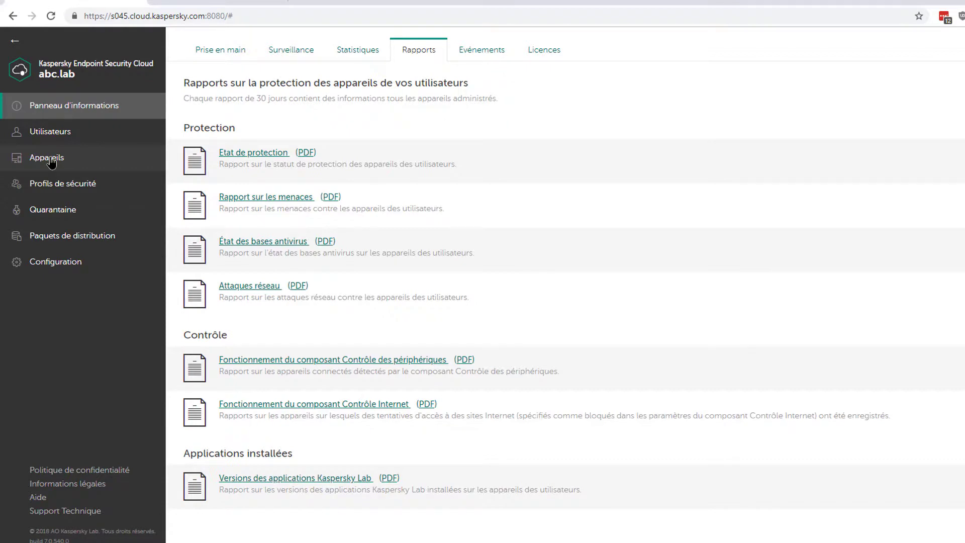
Step: Open the details of the device LAPTOP and expand its full status information
{"action": "left_click", "coordinate": [50, 160]}
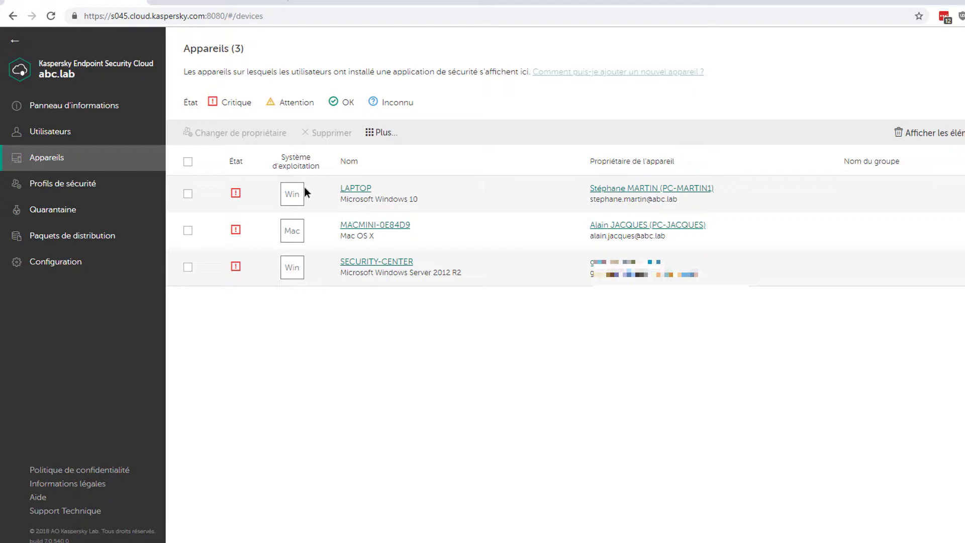
{"action": "left_click", "coordinate": [355, 190]}
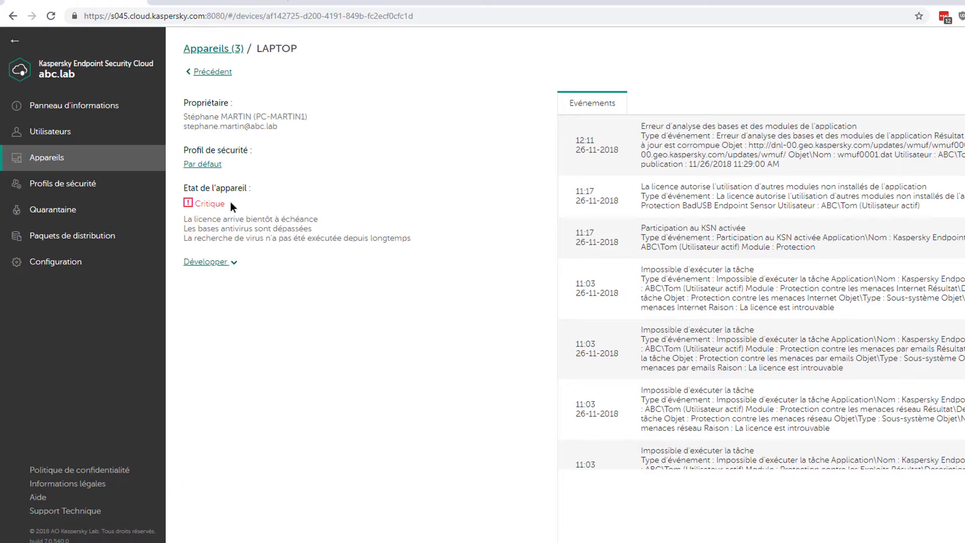
{"action": "left_click_drag", "start_coordinate": [200, 219], "coordinate": [336, 239]}
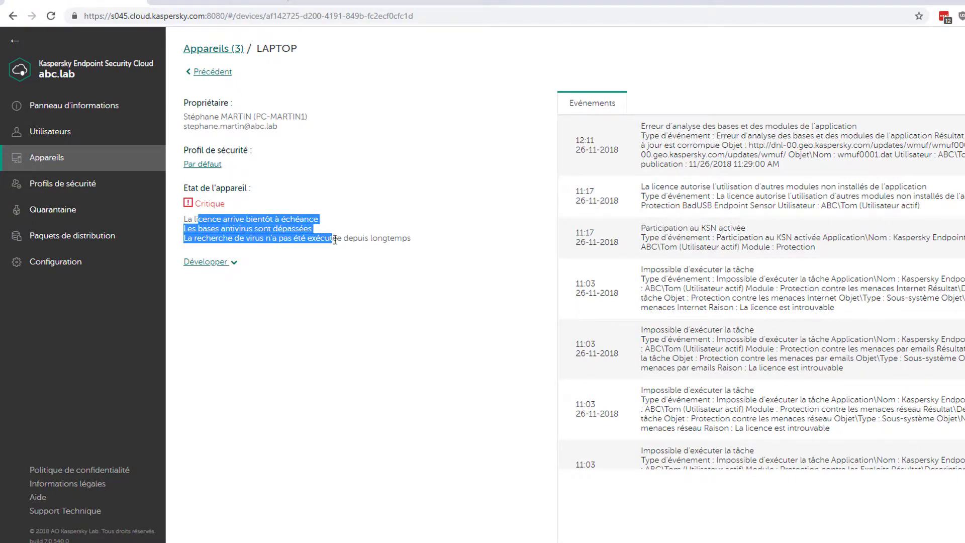
{"action": "left_click", "coordinate": [221, 263]}
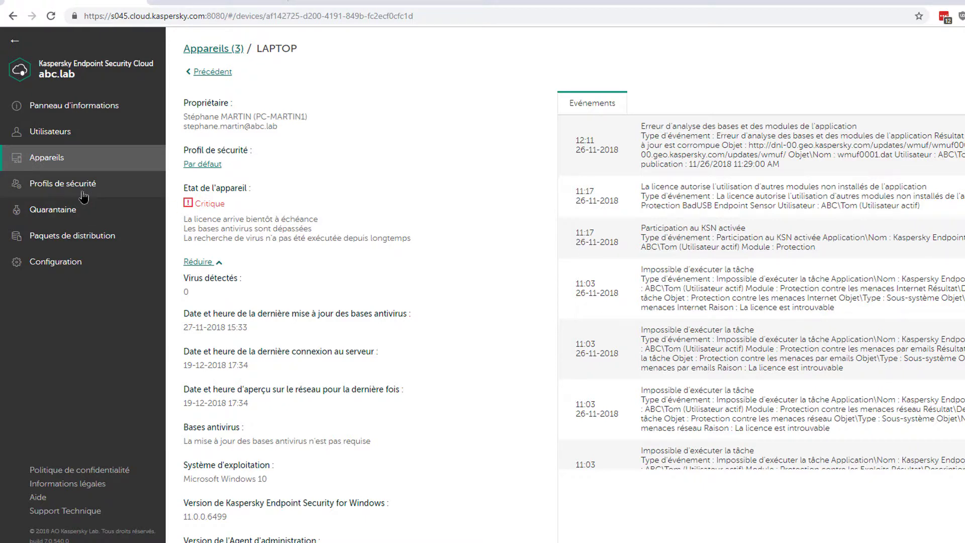
Step: View the Quarantaine list and the Paquets de distribution section
{"action": "left_click", "coordinate": [62, 210]}
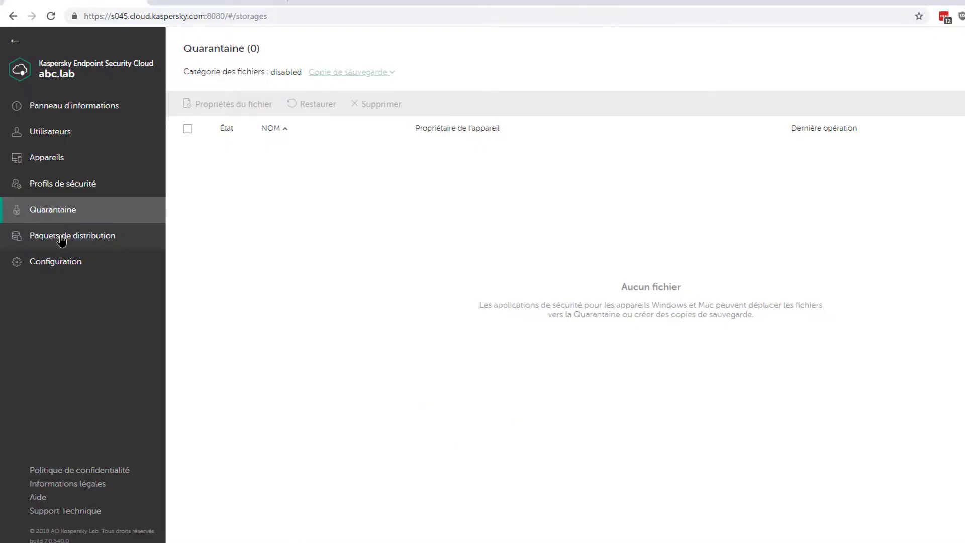
{"action": "left_click", "coordinate": [64, 236]}
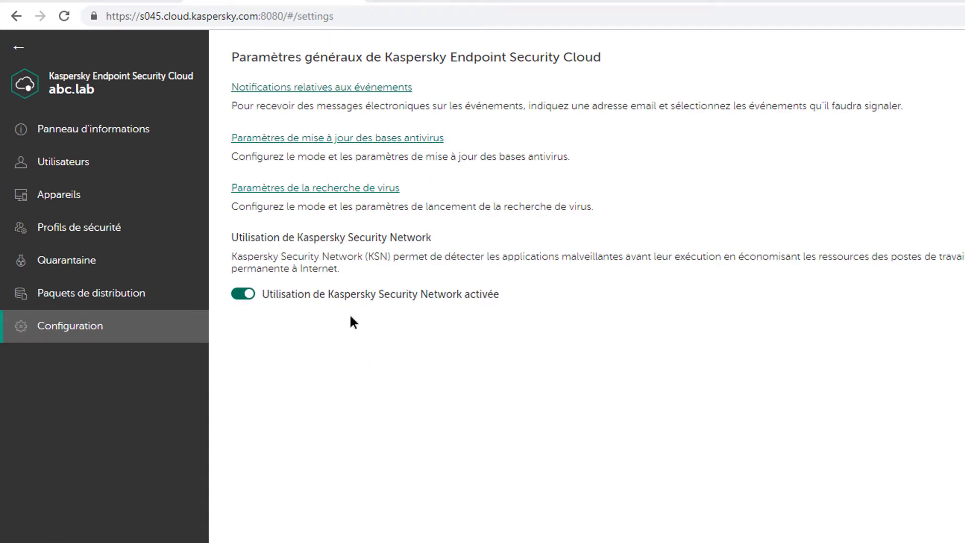
Step: Open the event notification settings and view the full list of message recipients, then close the list
{"action": "left_click", "coordinate": [314, 89]}
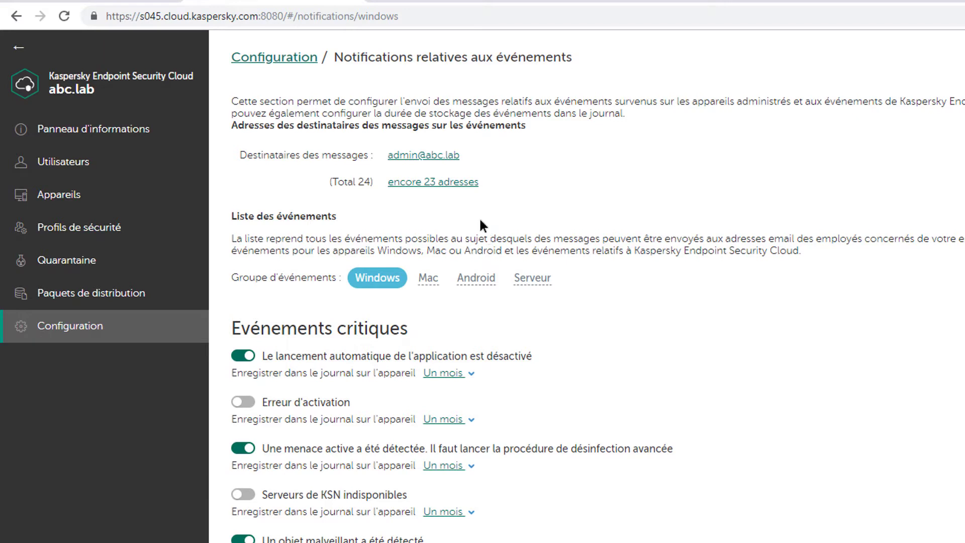
{"action": "left_click", "coordinate": [434, 182]}
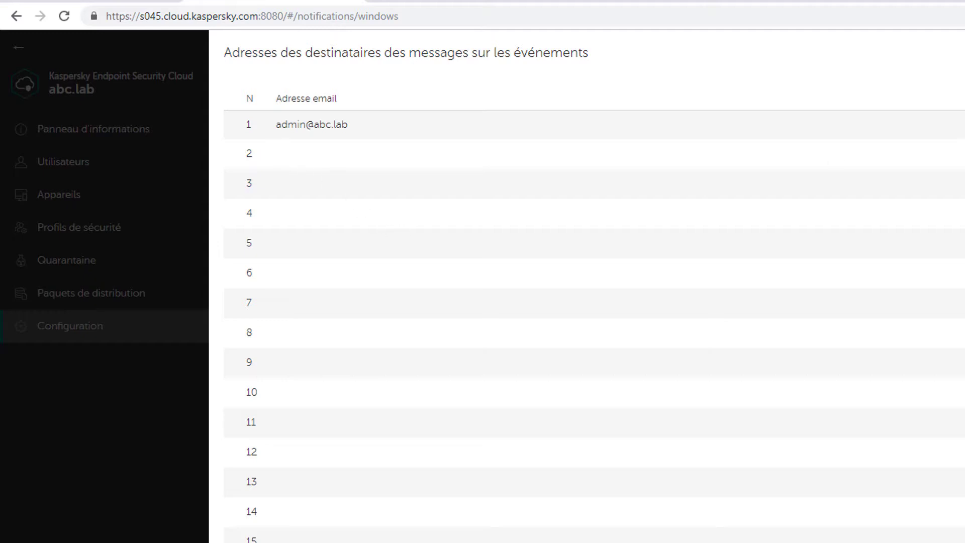
{"action": "key", "text": "Escape"}
Step: Examine which events trigger notifications, and their log retention, for the Windows, Mac and Serveur event groups
{"action": "scroll", "coordinate": [618, 526], "scroll_direction": "down", "scroll_amount": 3}
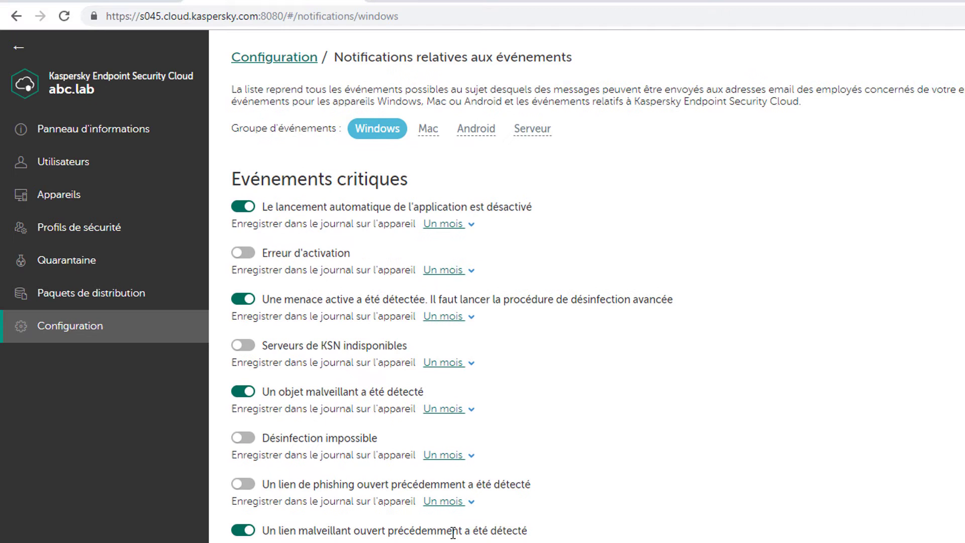
{"action": "scroll", "coordinate": [345, 327], "scroll_direction": "down", "scroll_amount": 6}
{"action": "scroll", "coordinate": [452, 315], "scroll_direction": "down", "scroll_amount": 5}
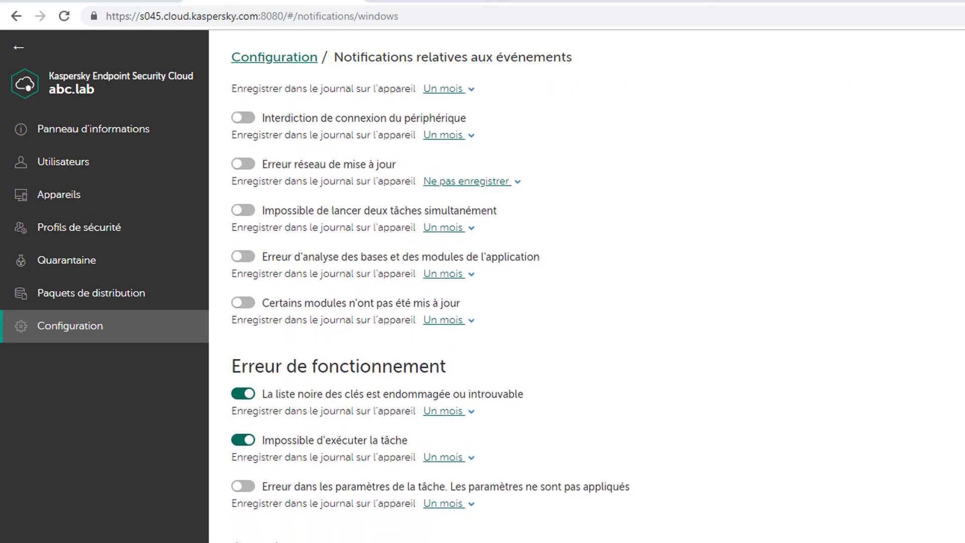
{"action": "scroll", "coordinate": [453, 315], "scroll_direction": "down", "scroll_amount": 4}
{"action": "scroll", "coordinate": [453, 315], "scroll_direction": "down", "scroll_amount": 6}
{"action": "scroll", "coordinate": [435, 398], "scroll_direction": "up", "scroll_amount": 20}
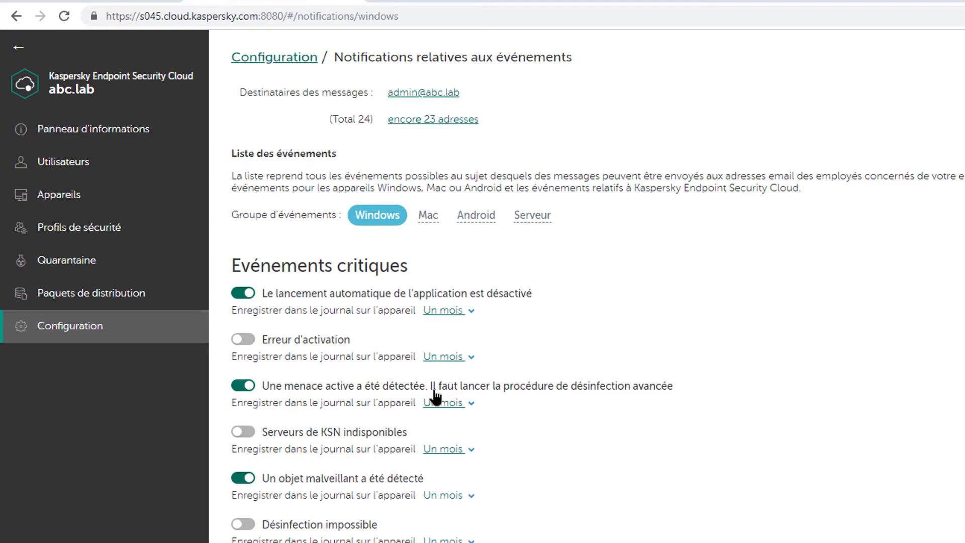
{"action": "scroll", "coordinate": [431, 302], "scroll_direction": "up", "scroll_amount": 2}
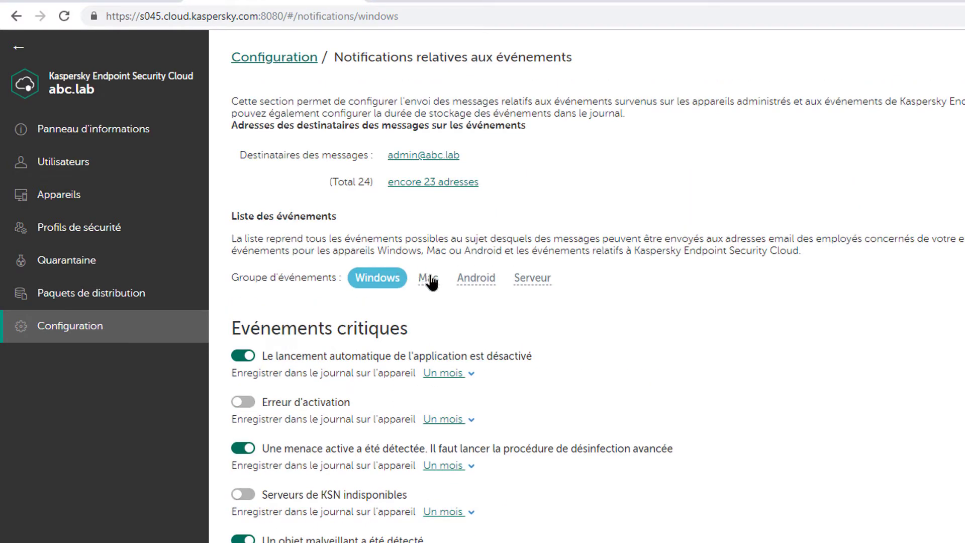
{"action": "left_click", "coordinate": [430, 280]}
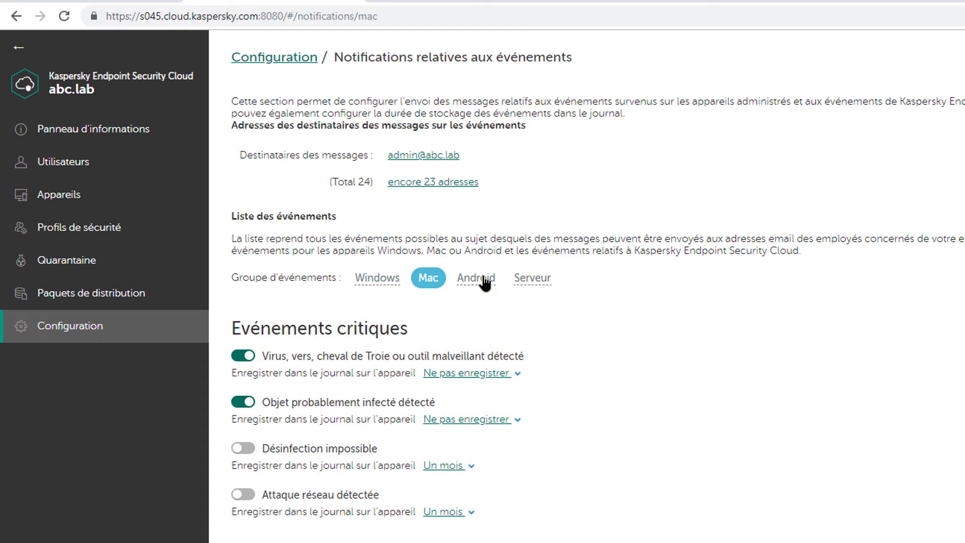
{"action": "left_click", "coordinate": [543, 280]}
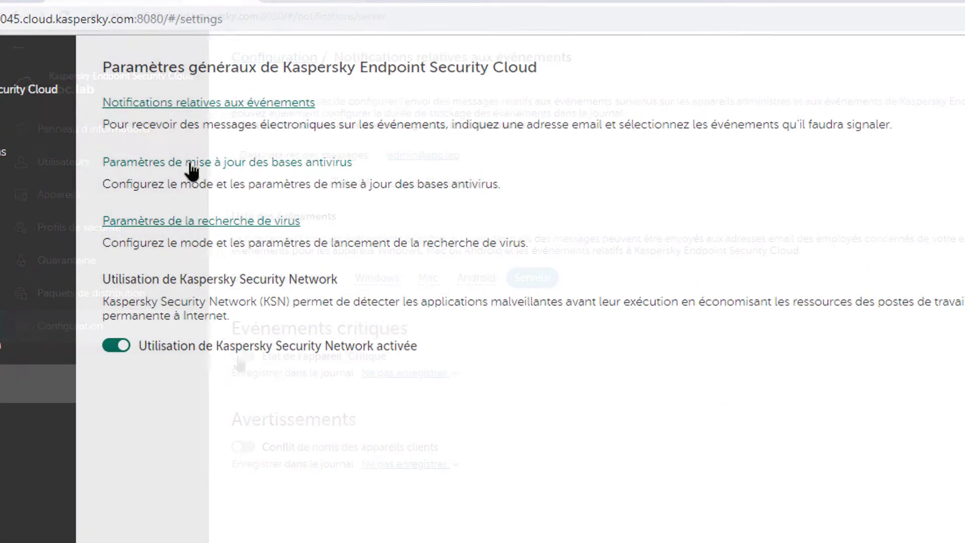
Step: Review the antivirus database update settings for Windows and Mac devices
{"action": "left_click", "coordinate": [174, 164]}
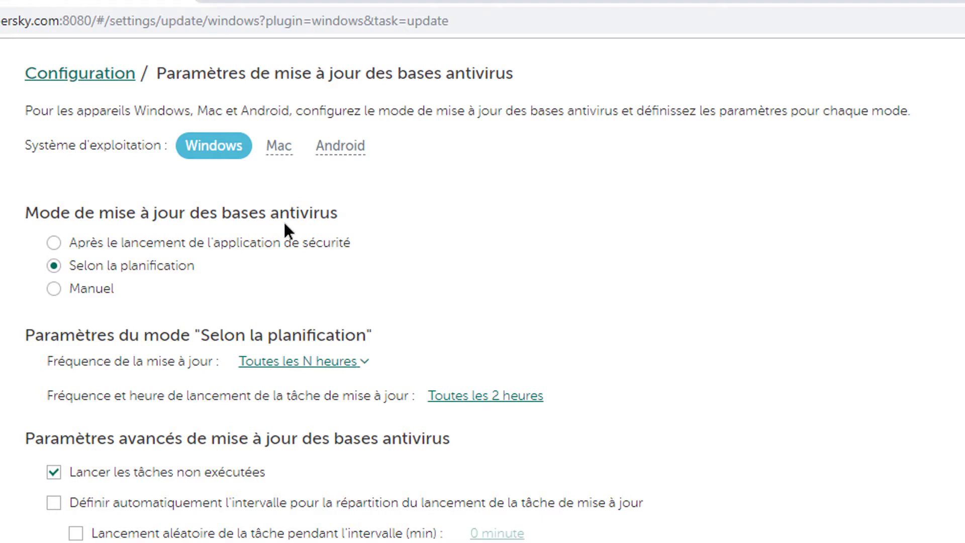
{"action": "left_click", "coordinate": [279, 148]}
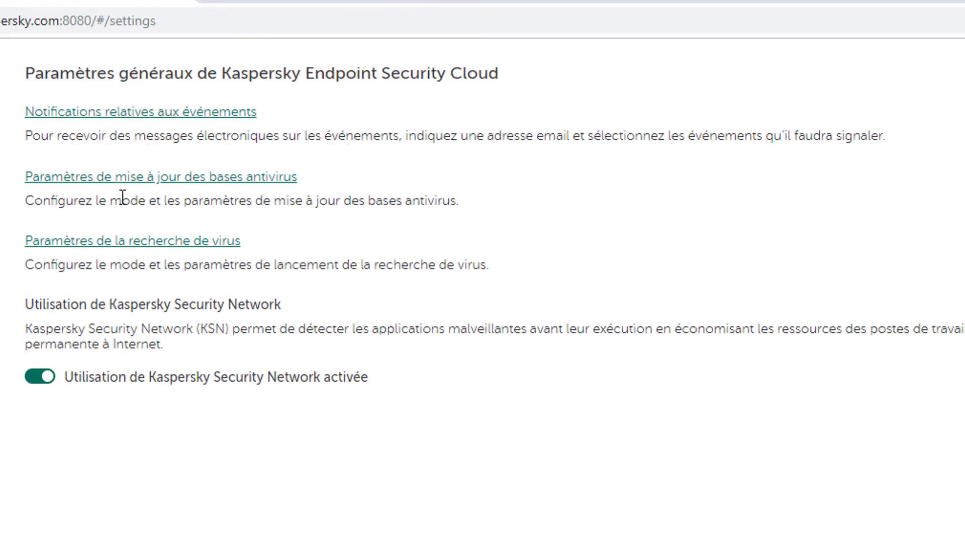
Step: Compare the Faible, Elevé and Recommandé virus scan security levels for Windows, and show the Mac scan settings
{"action": "left_click", "coordinate": [121, 249]}
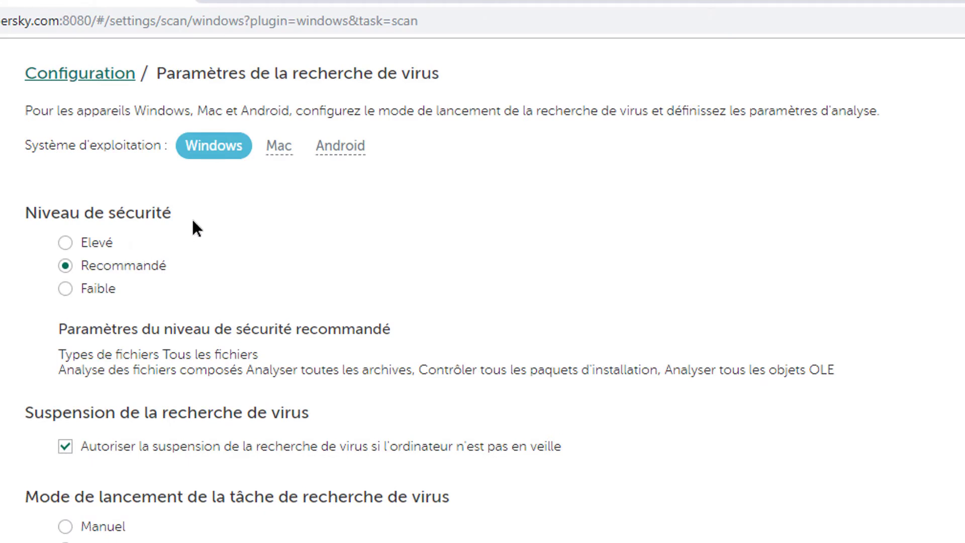
{"action": "left_click", "coordinate": [100, 290]}
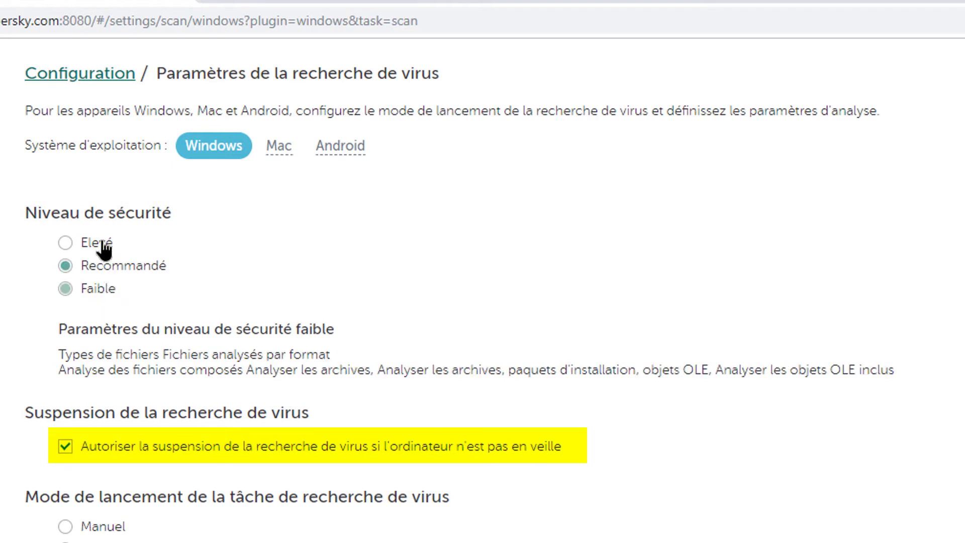
{"action": "left_click", "coordinate": [98, 244]}
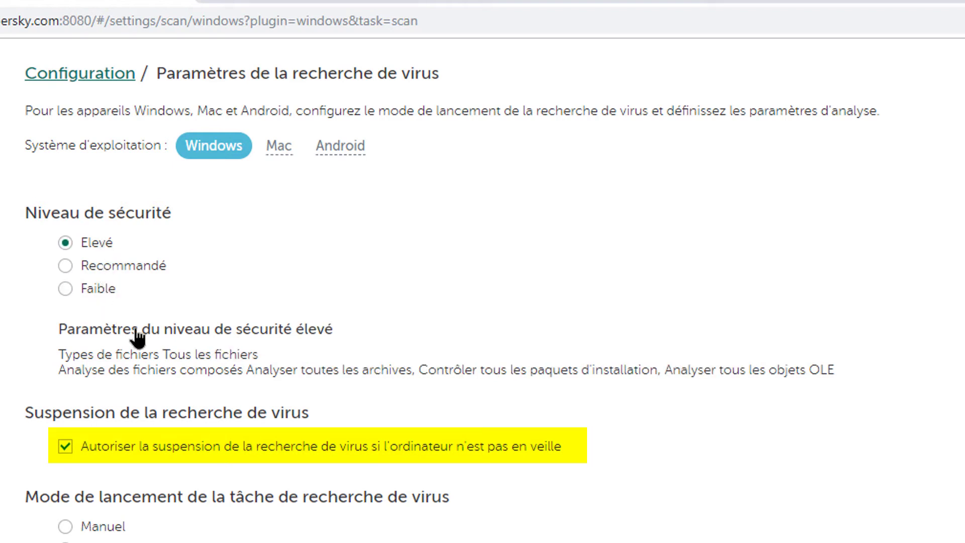
{"action": "left_click", "coordinate": [101, 266]}
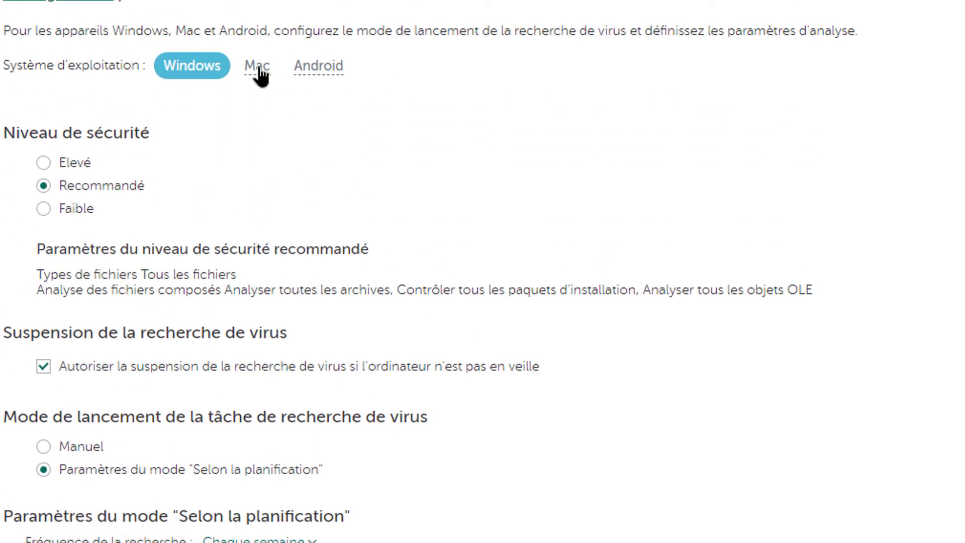
{"action": "left_click", "coordinate": [258, 70]}
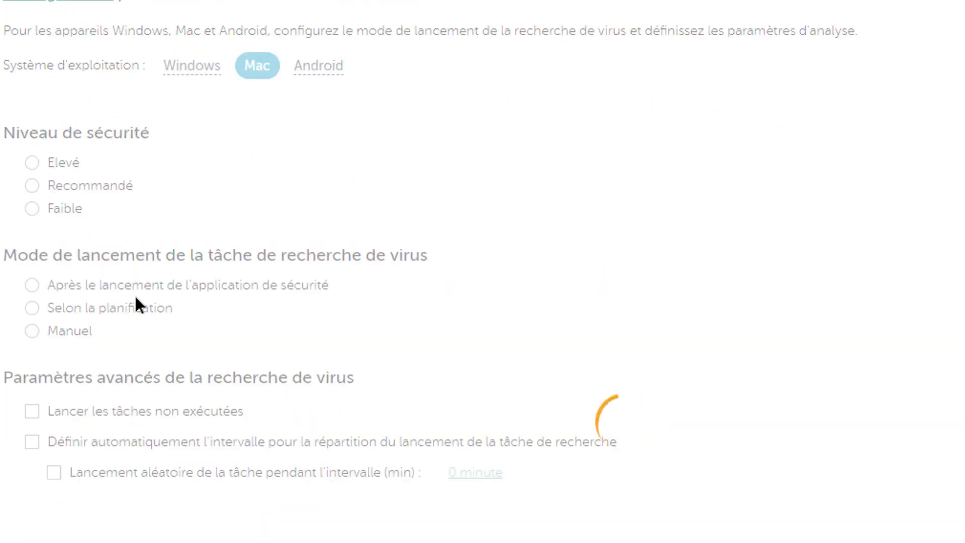